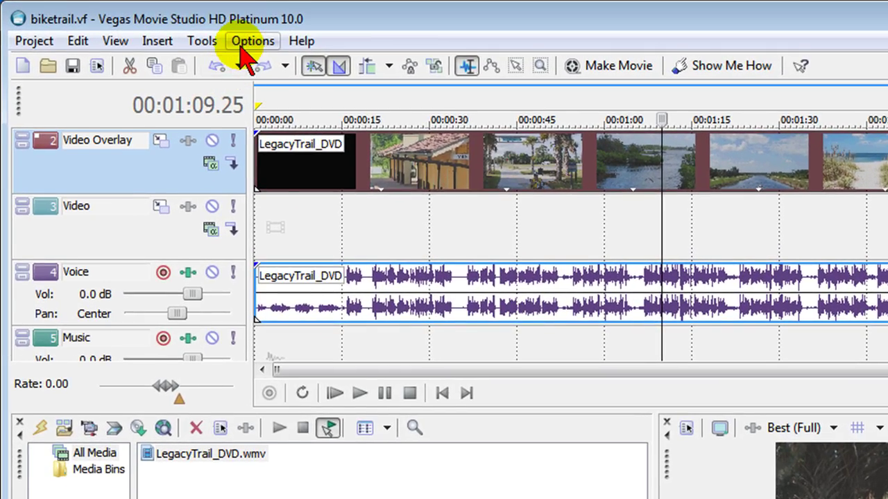
- Set Audacity 1.3 Beta (audacity.exe) as the preferred audio editor in the Audio preferences
click(170, 27)
click(270, 484)
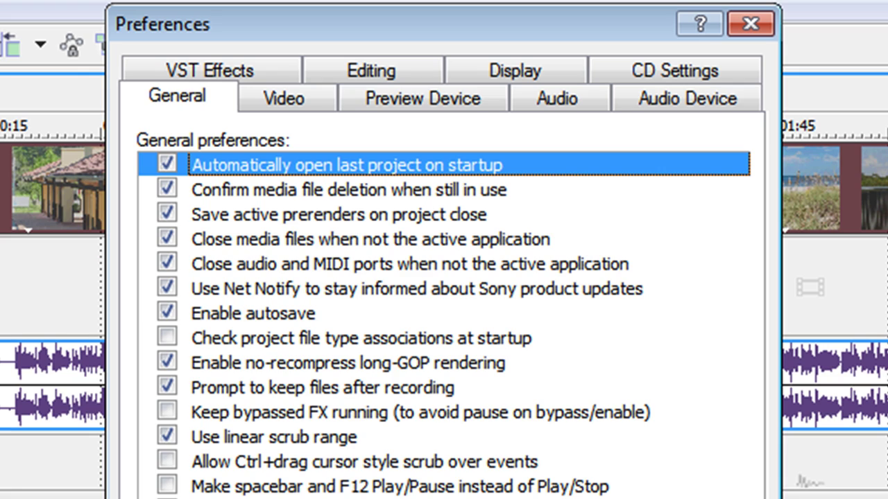
click(561, 104)
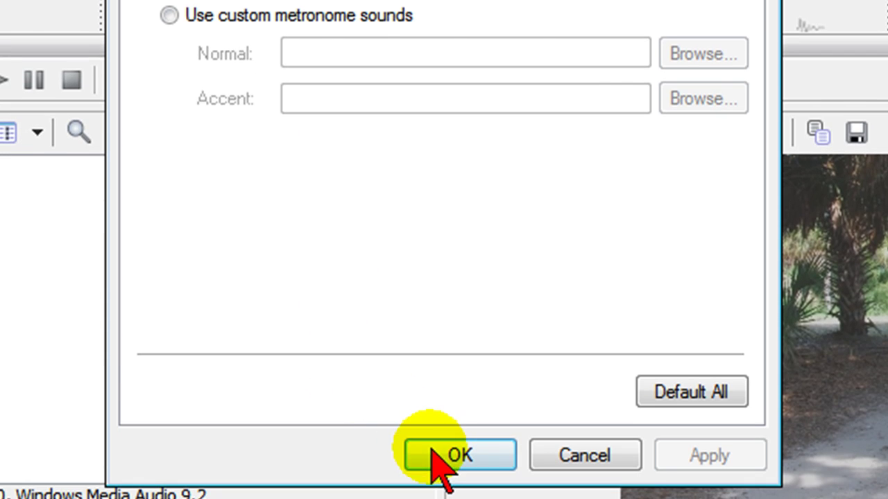
click(433, 450)
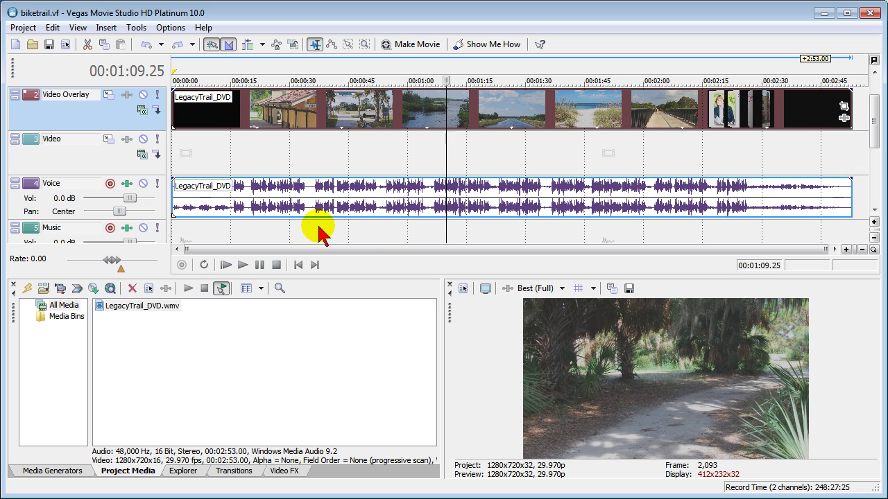
- Select the Voice event, preview playback, and park the play position at about 00:00:15.10
click(428, 217)
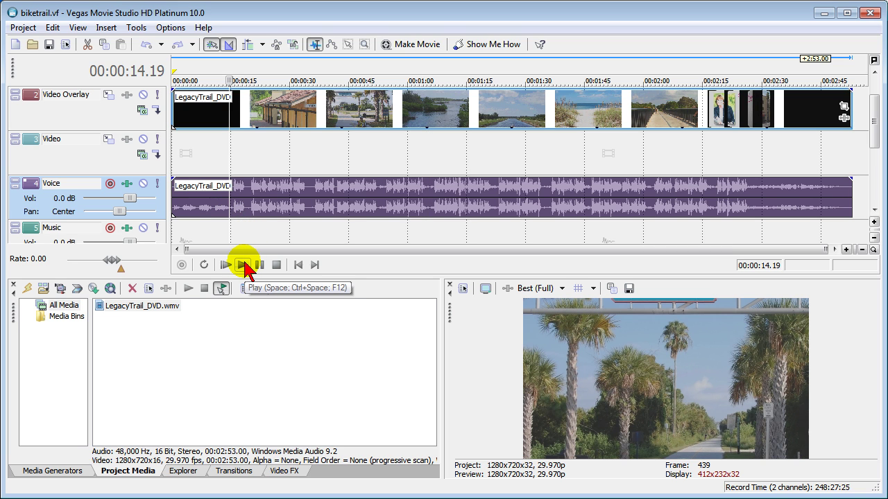
click(244, 265)
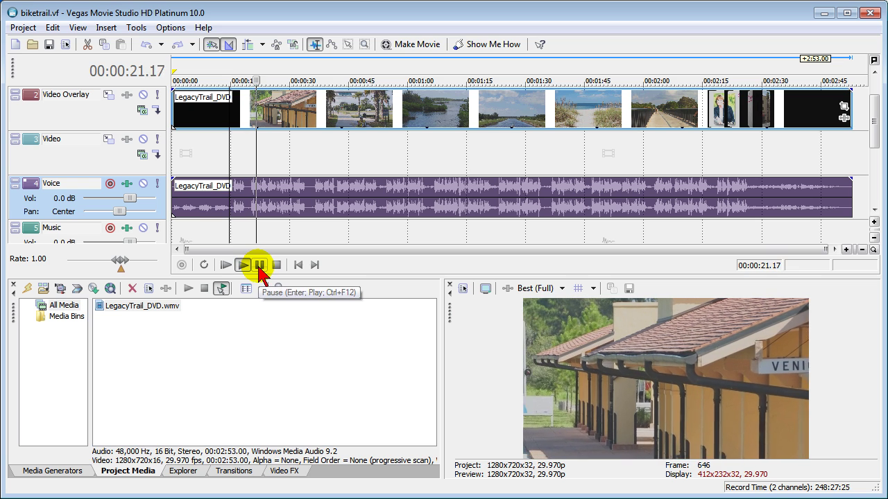
click(258, 266)
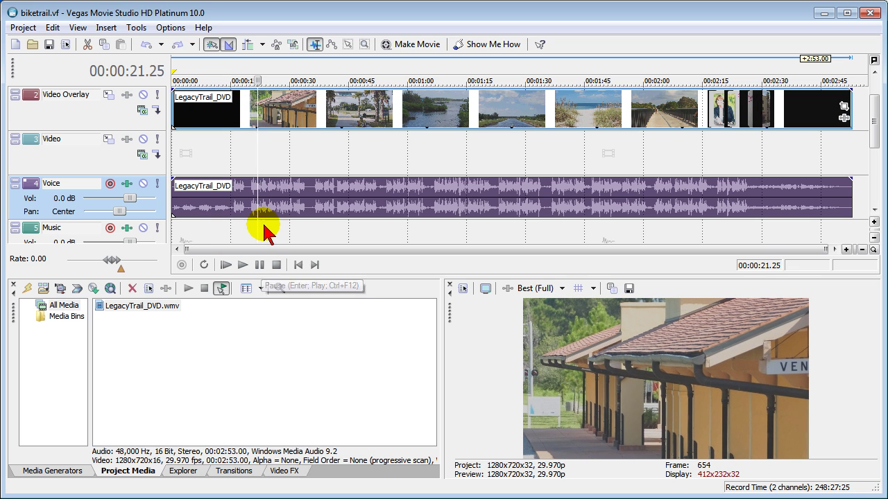
click(242, 234)
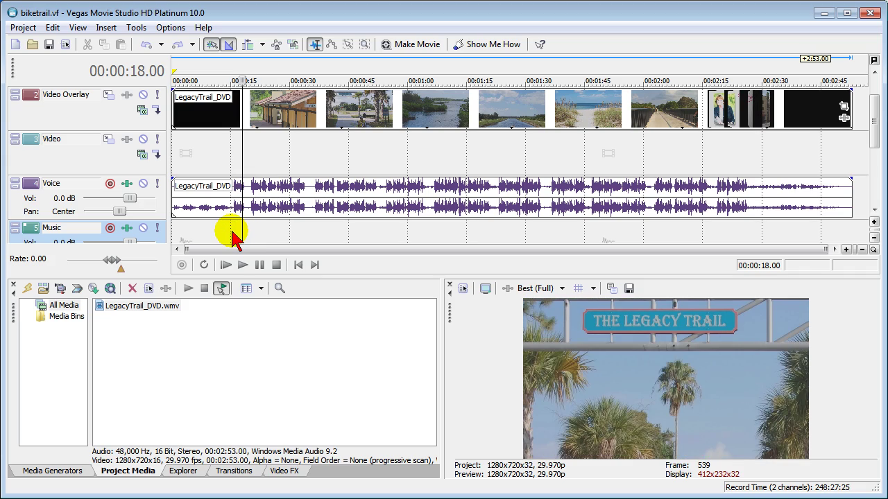
click(233, 231)
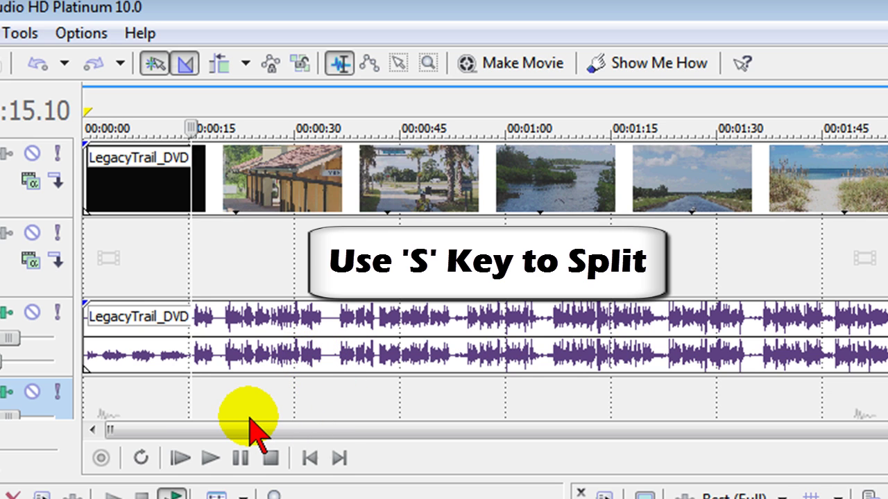
- Split the LegacyTrail_DVD video and audio at about 15 and 34 seconds
key(s)
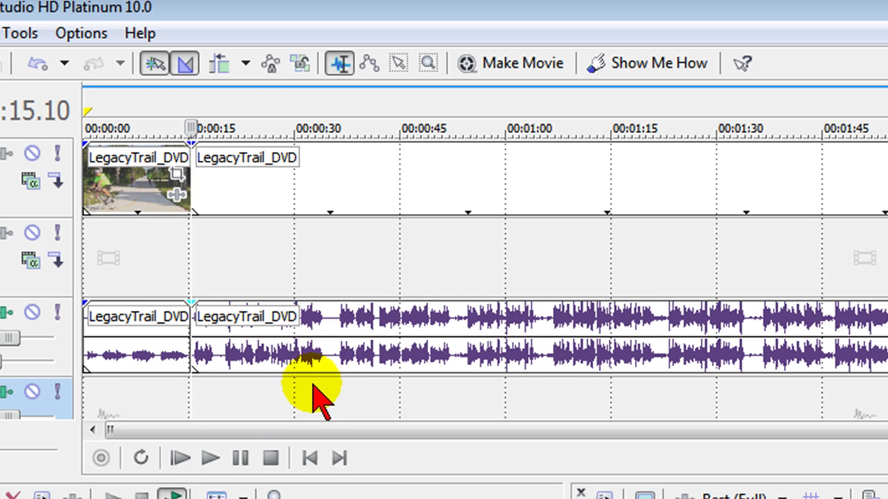
click(328, 376)
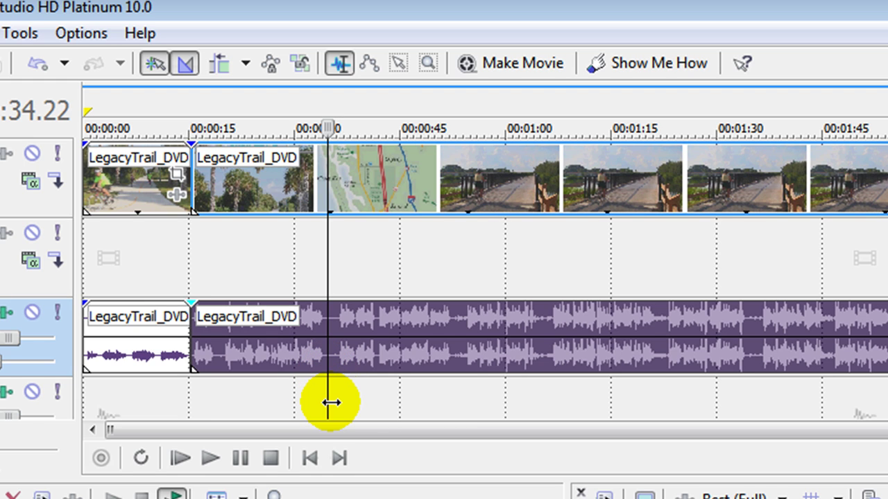
key(s)
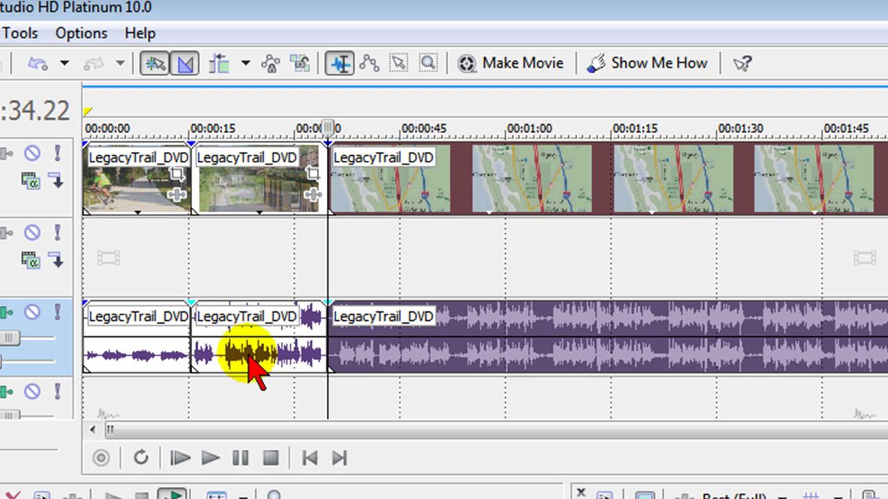
- Open a copy of the middle audio piece in Audacity
click(249, 359)
click(248, 359)
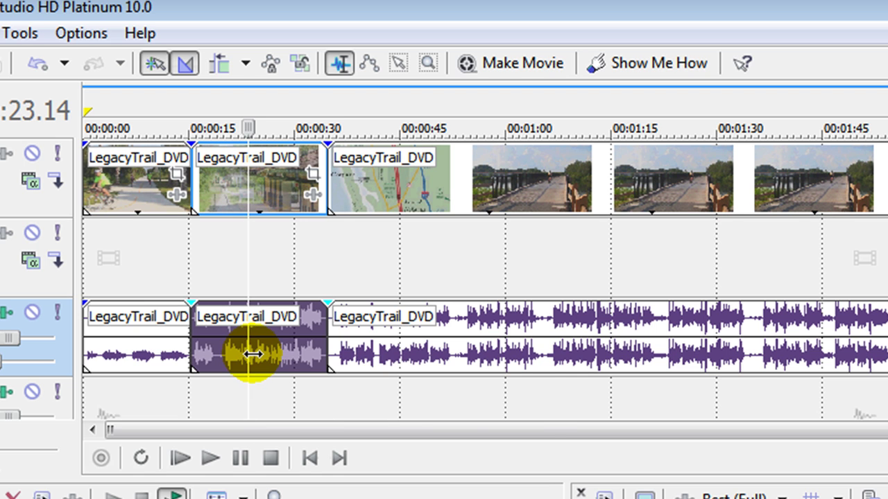
right_click(253, 355)
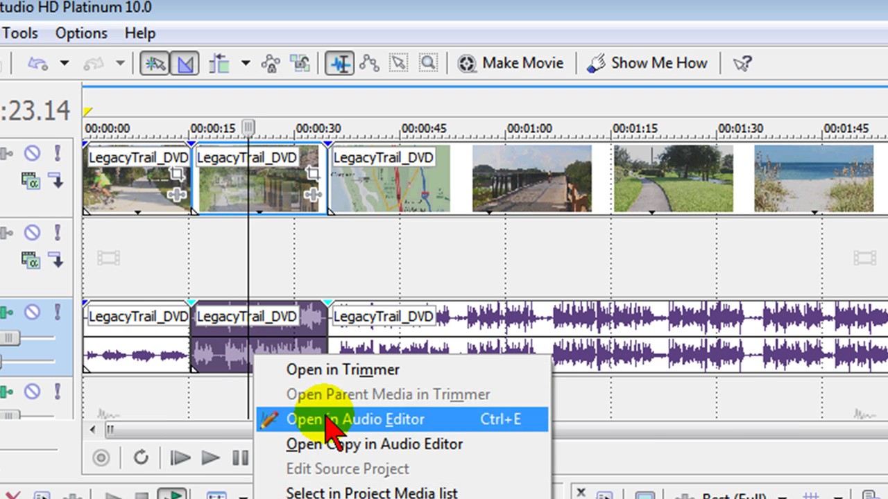
click(370, 445)
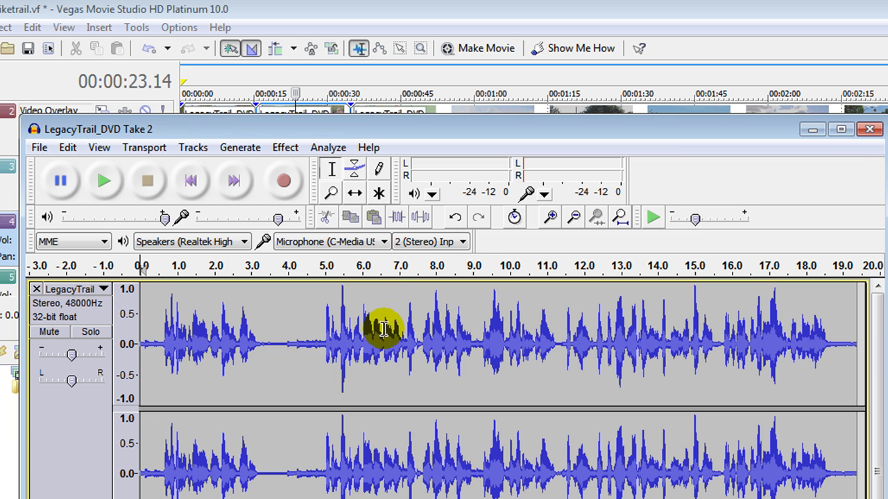
- Apply Vocal Remover (Remove vocals, Simple entire spectrum) to nearly the whole waveform
drag(369, 133, 360, 67)
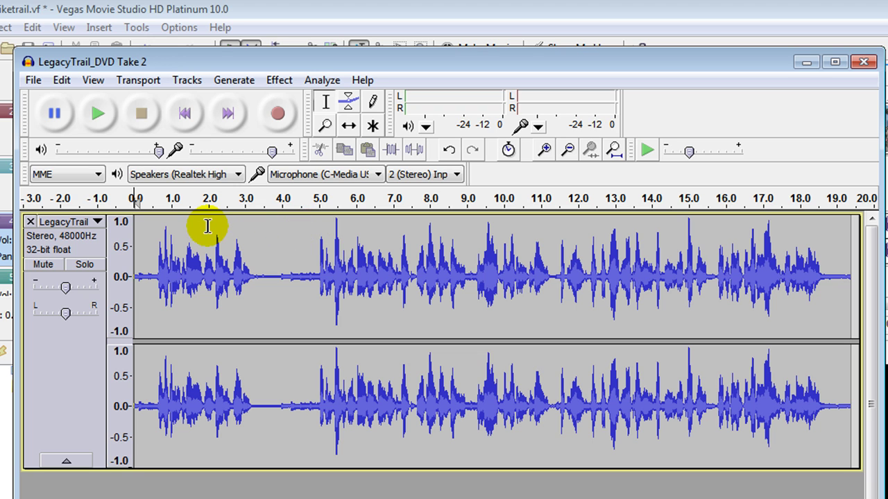
drag(151, 219, 840, 195)
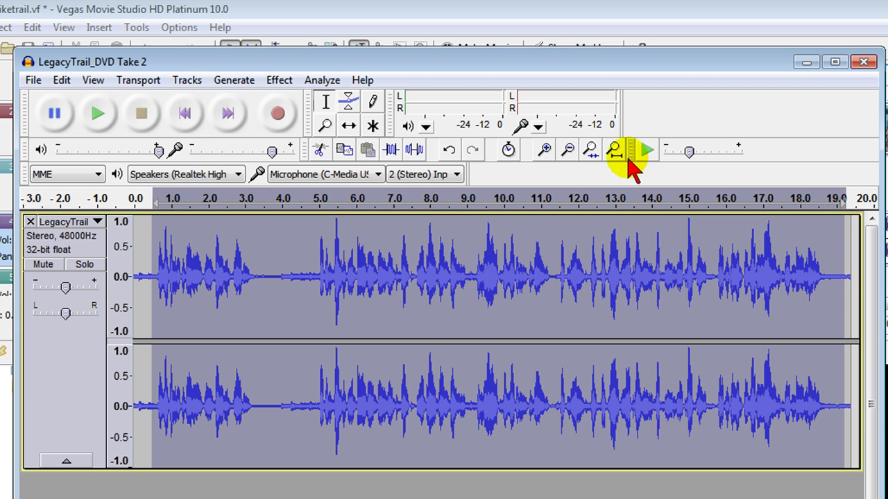
click(282, 83)
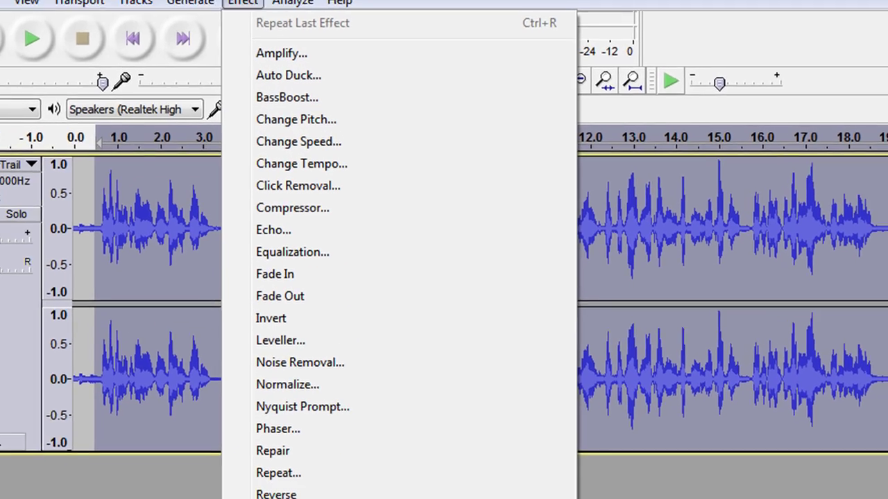
click(326, 494)
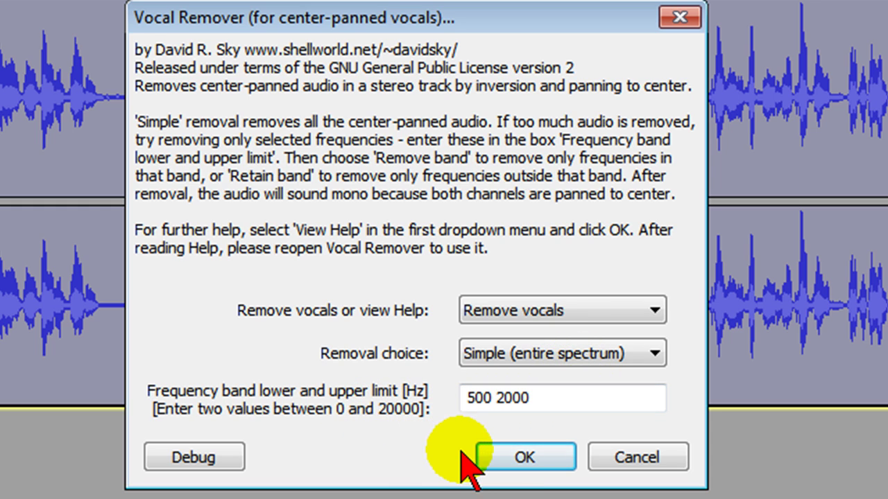
click(524, 457)
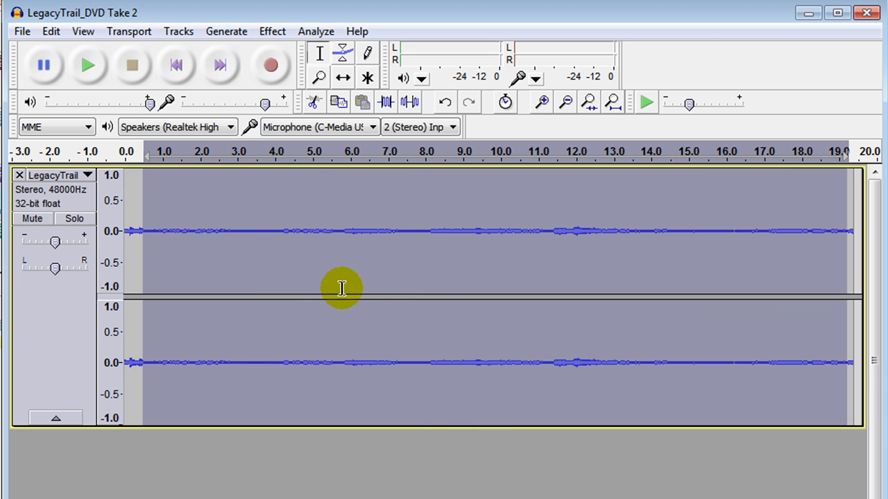
- Preview the vocal-free audio and export it as WAV, replacing LegacyTrail_DVD Take 2.wav
click(87, 64)
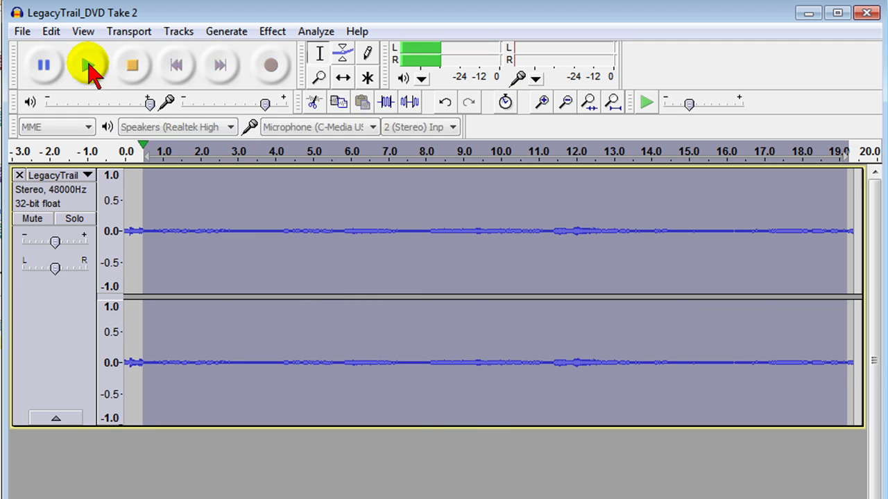
click(133, 66)
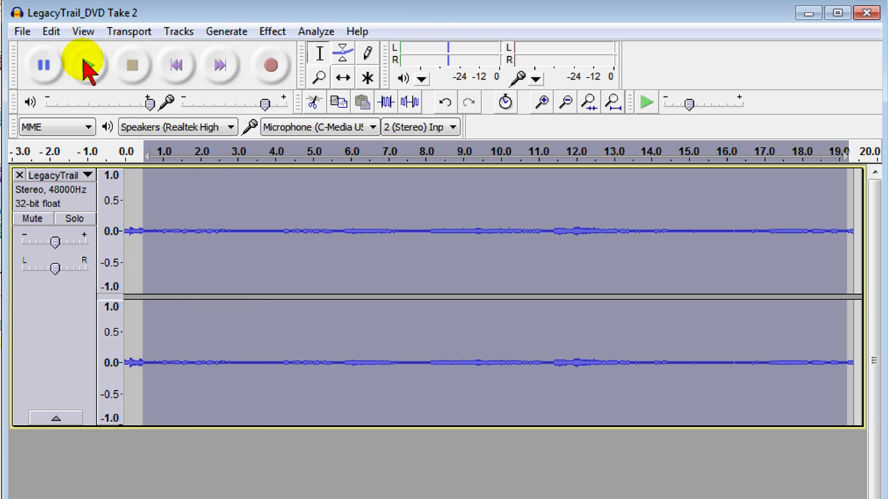
click(22, 31)
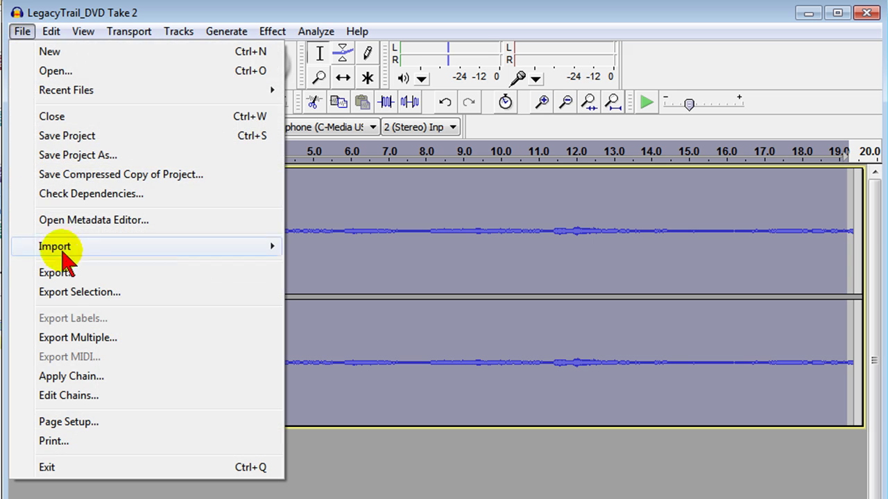
click(67, 276)
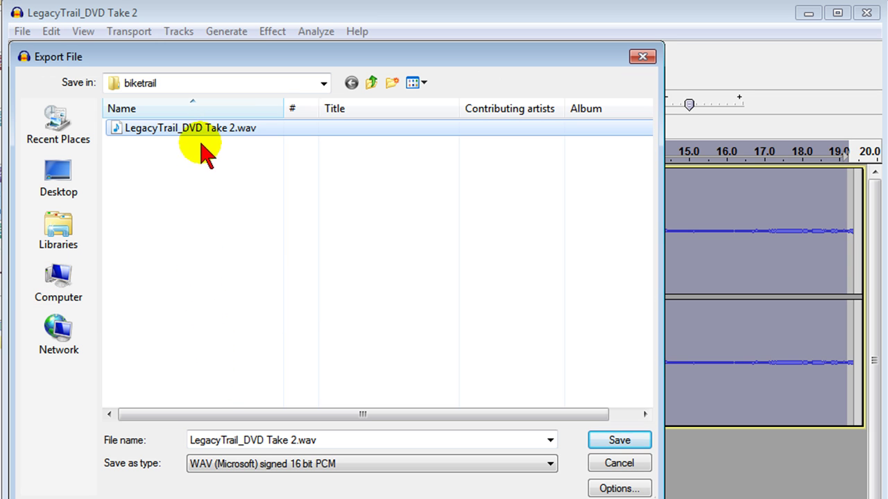
click(199, 132)
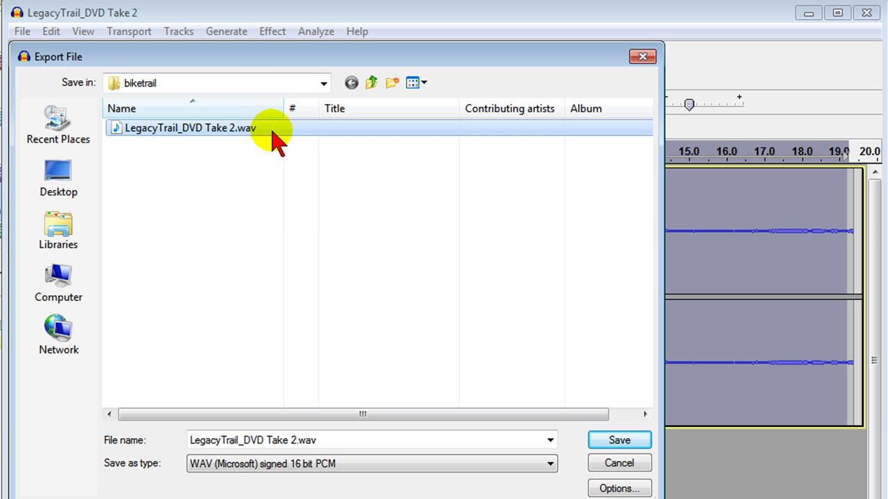
click(617, 439)
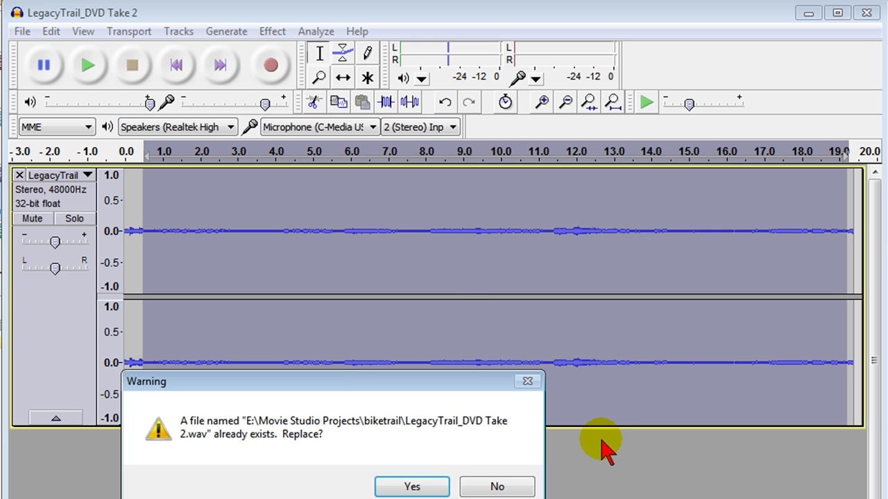
click(412, 488)
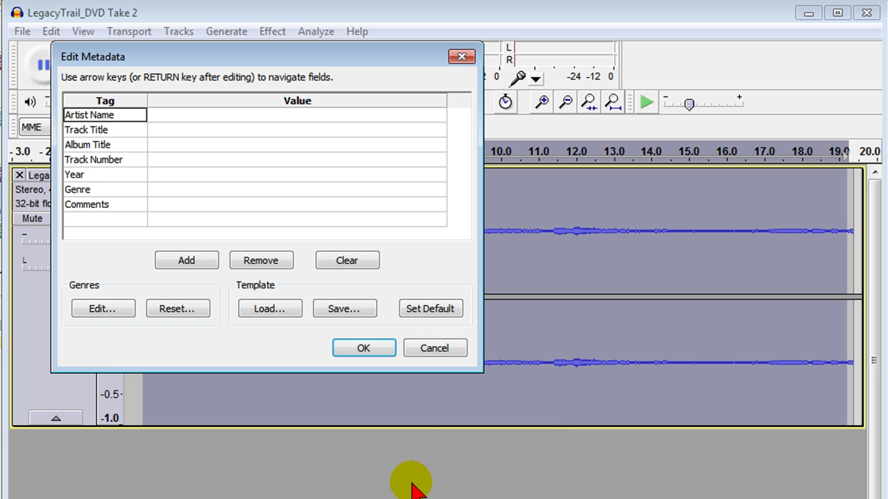
click(374, 351)
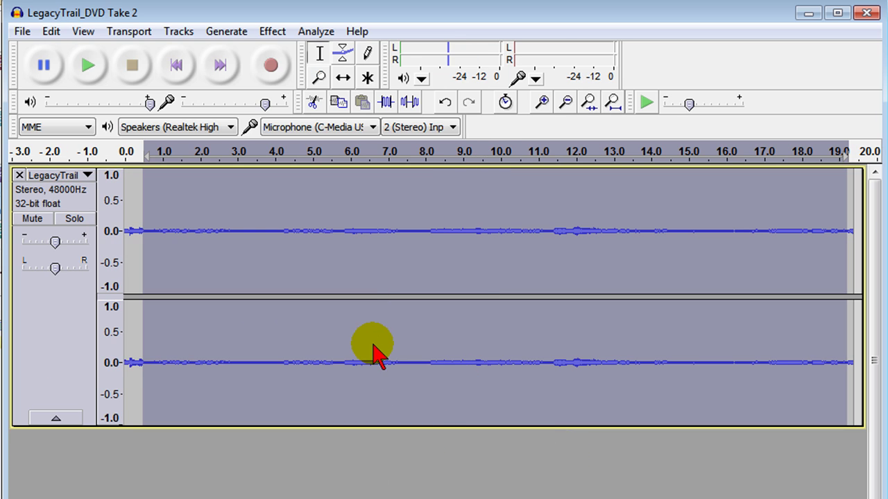
click(867, 13)
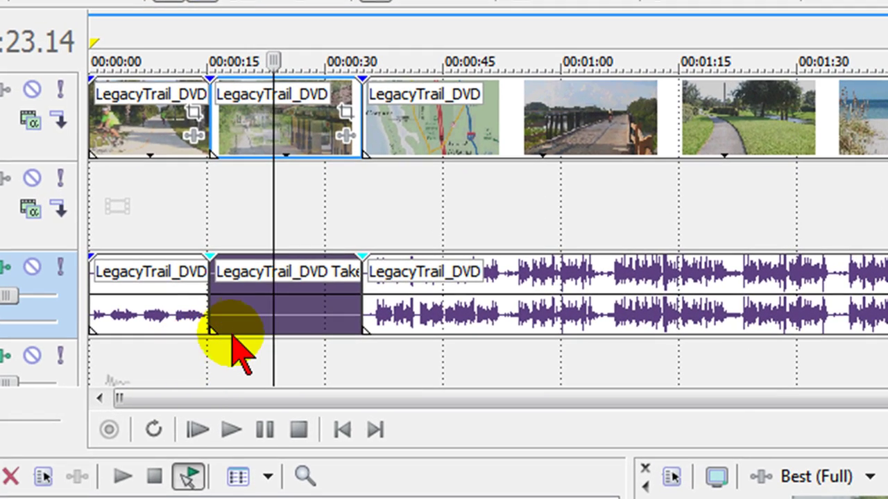
click(157, 347)
click(208, 361)
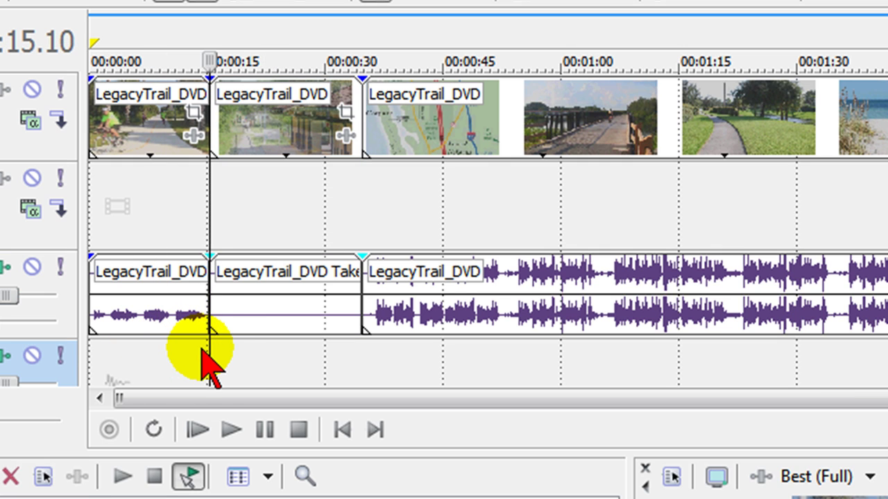
click(232, 430)
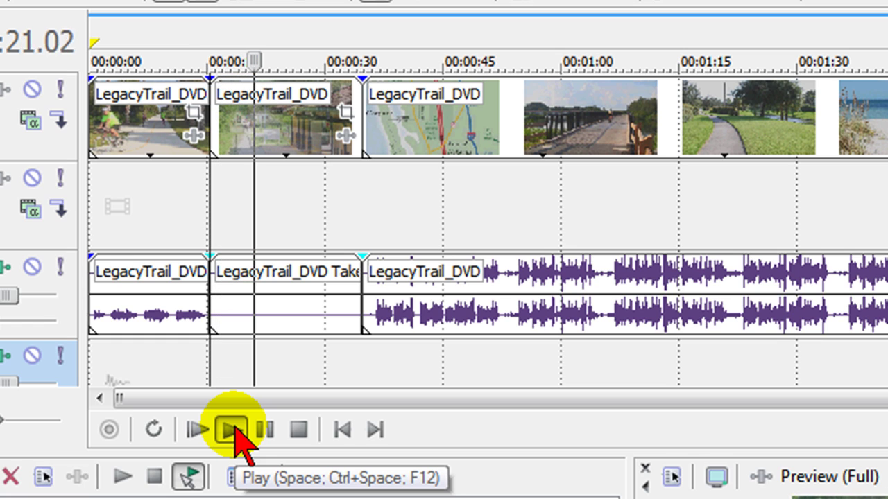
click(264, 430)
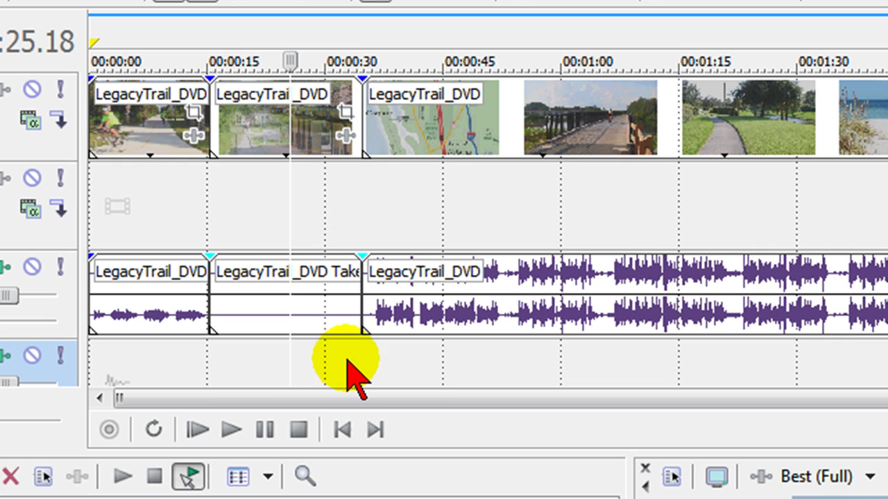
- Split the clips at 0:52 and 1:05
click(505, 360)
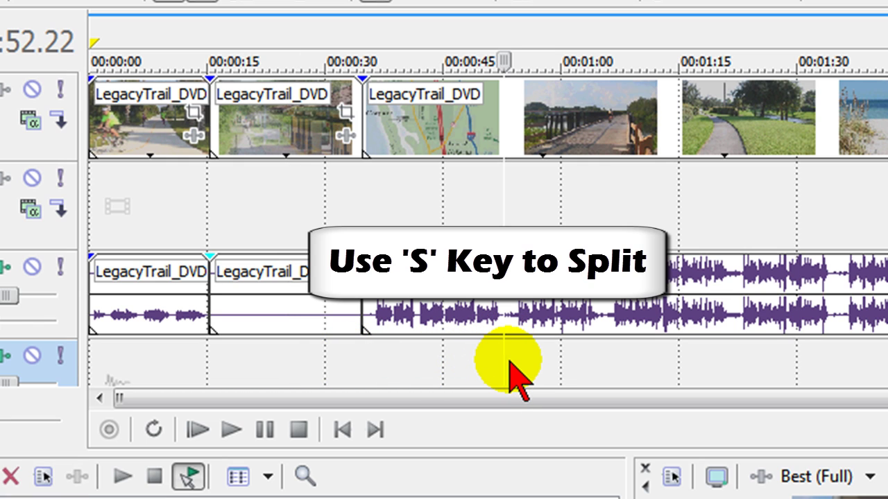
key(s)
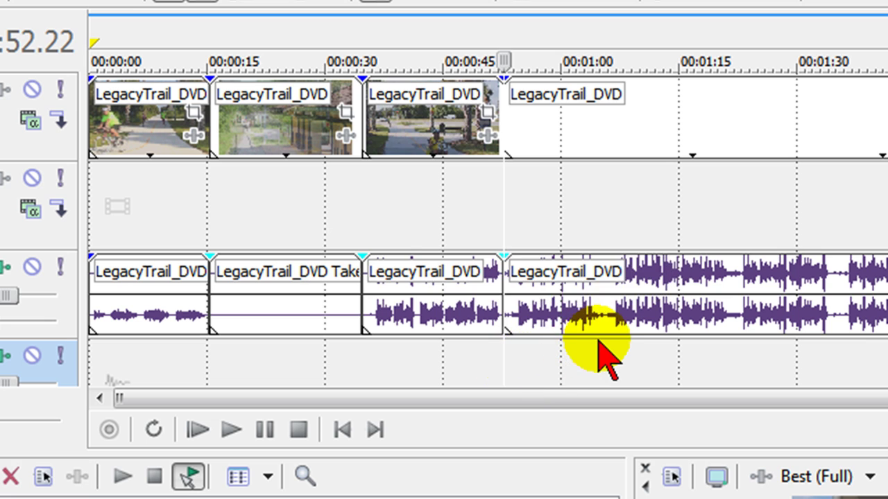
click(602, 350)
key(s)
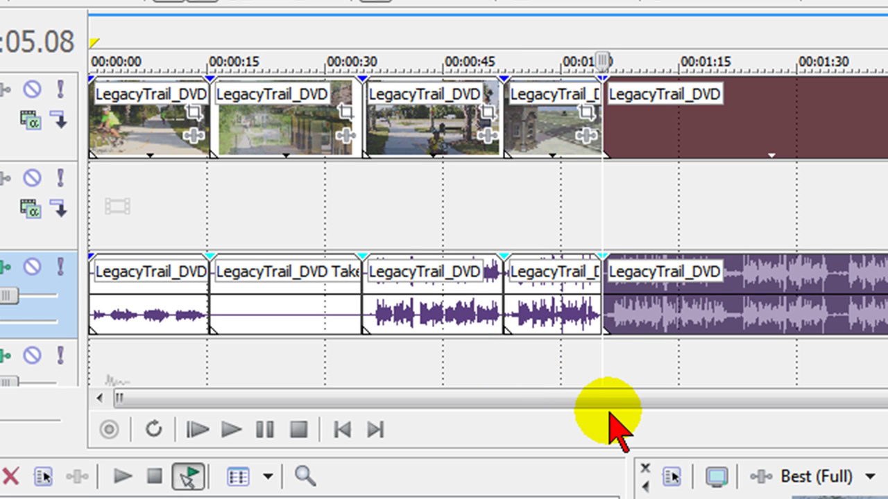
- Open a copy of the 0:52–1:05 audio piece in Audacity
click(548, 321)
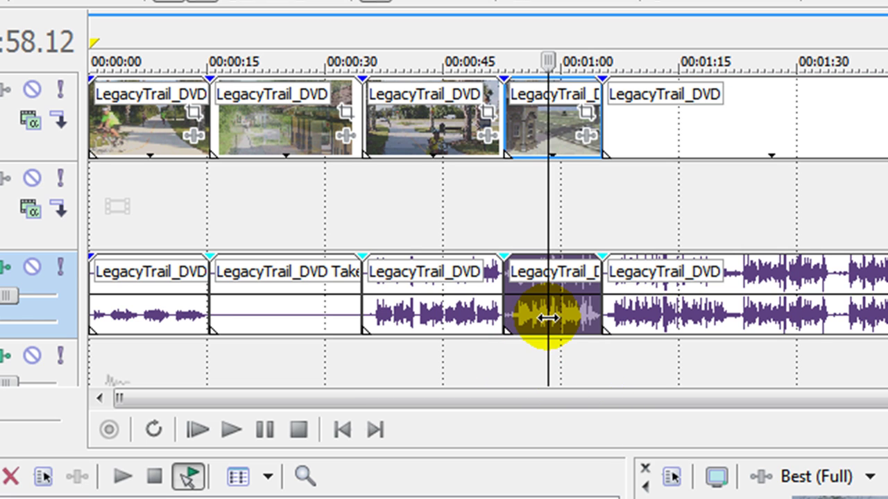
right_click(548, 317)
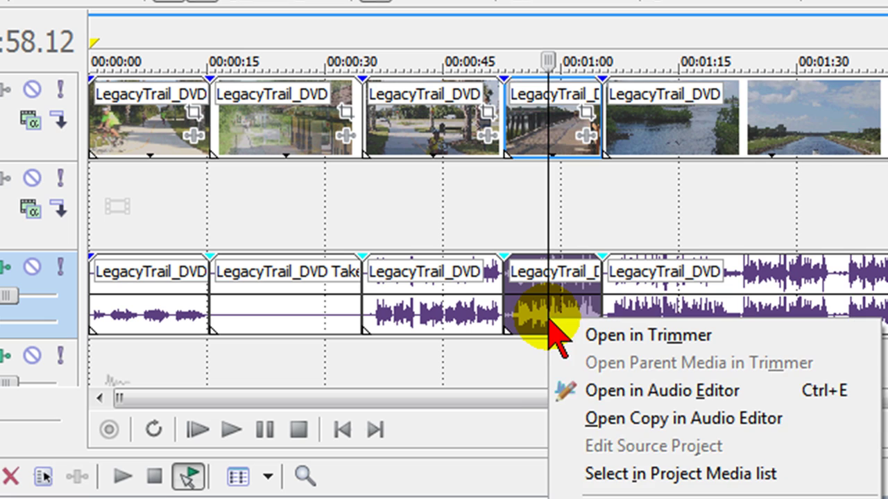
click(622, 420)
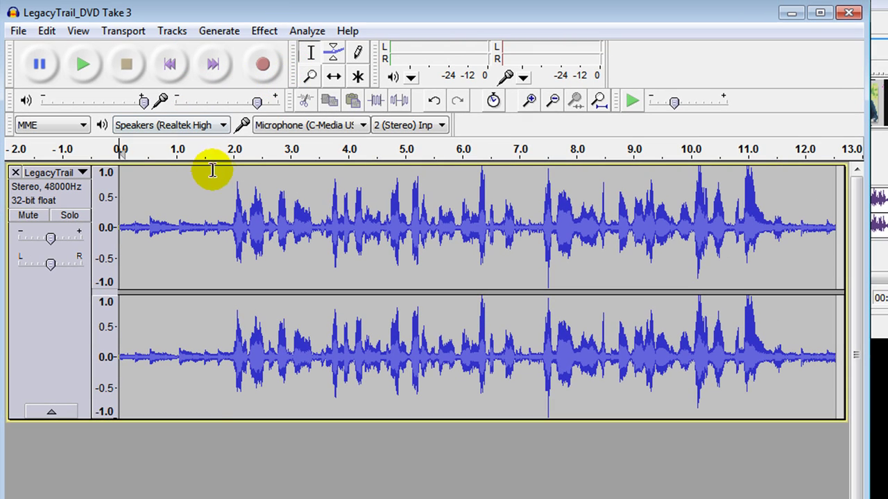
- Select the audio from about 1.8 s to 11.6 s, browsing effects without applying one
drag(220, 174, 784, 175)
click(265, 32)
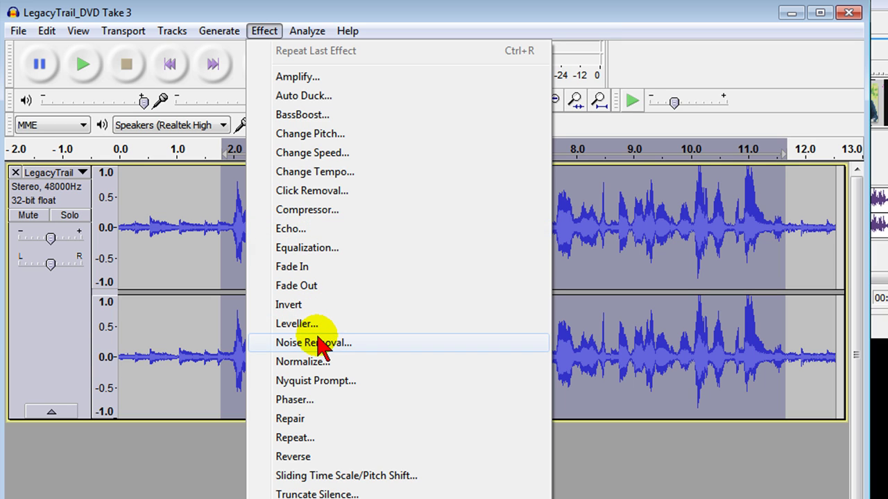
click(382, 20)
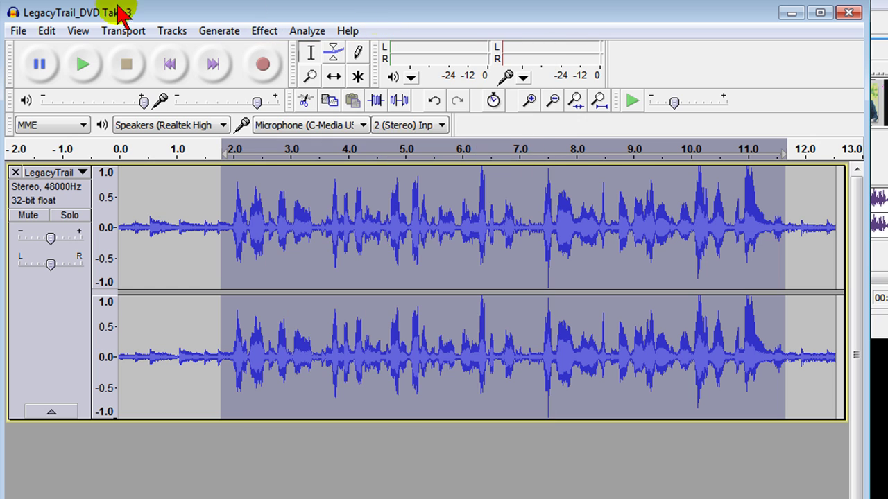
- Export the audio over LegacyTrail_DVD Take 3.wav and close Audacity
click(17, 35)
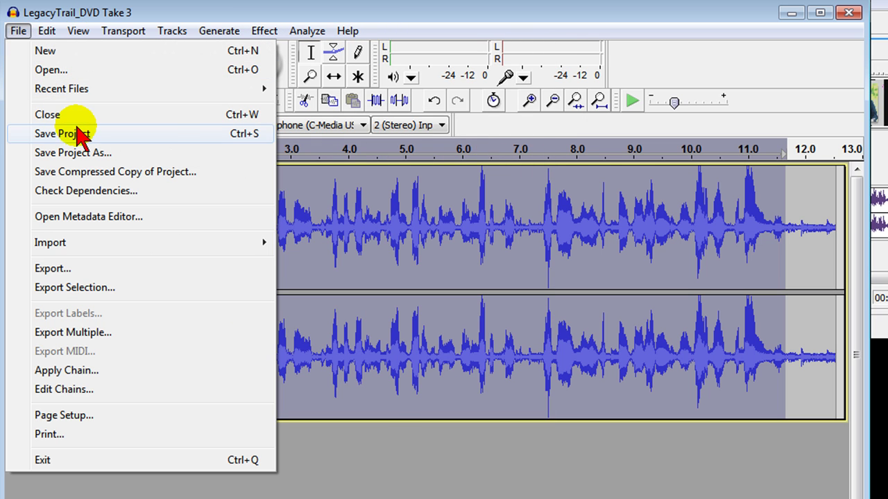
click(97, 270)
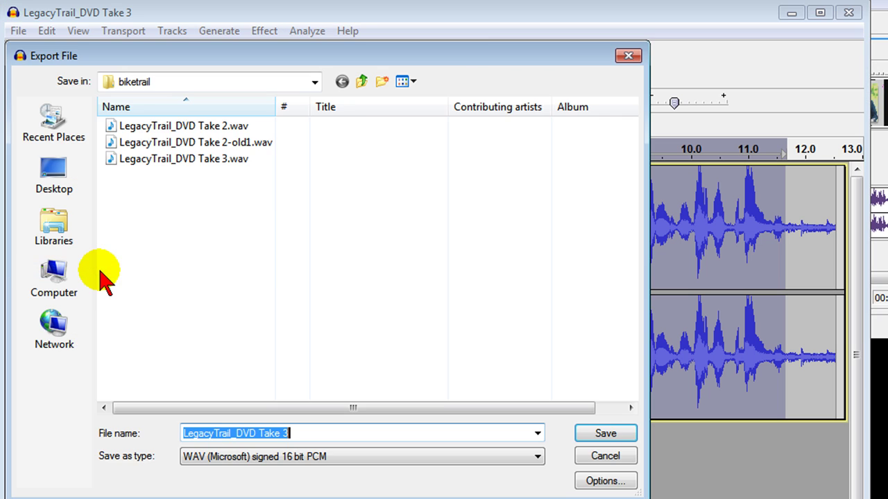
click(165, 161)
click(604, 436)
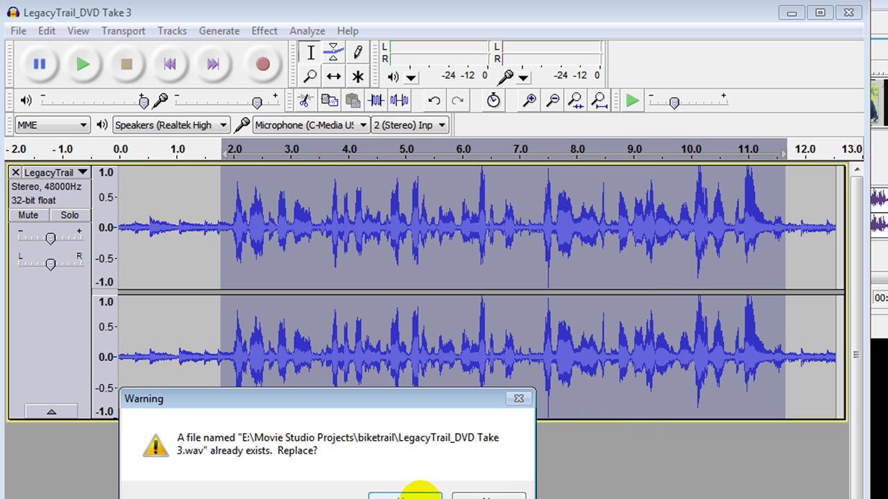
click(406, 493)
click(367, 364)
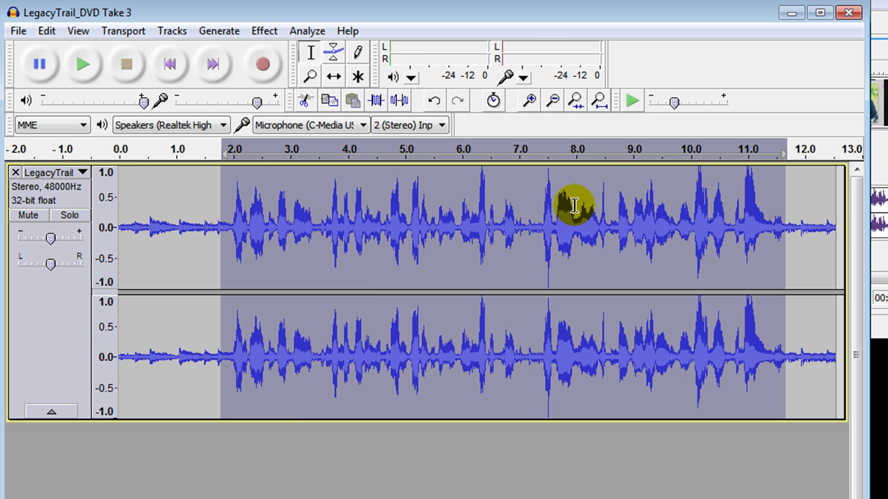
click(846, 13)
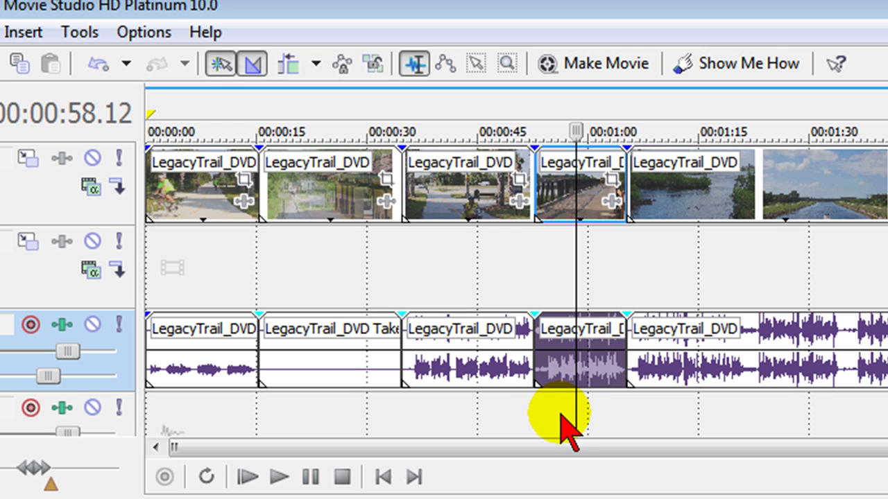
- Verify Audacity is still the preferred audio editor in the Audio preferences, then close them
click(155, 35)
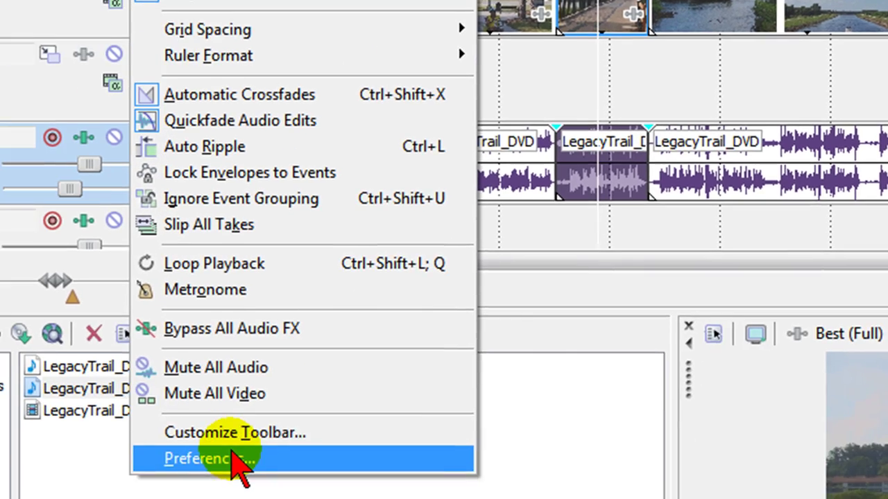
click(208, 498)
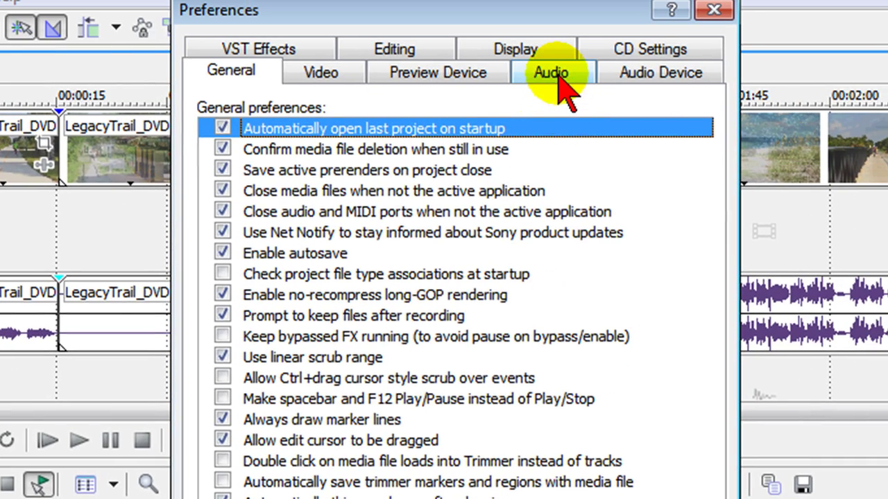
click(555, 76)
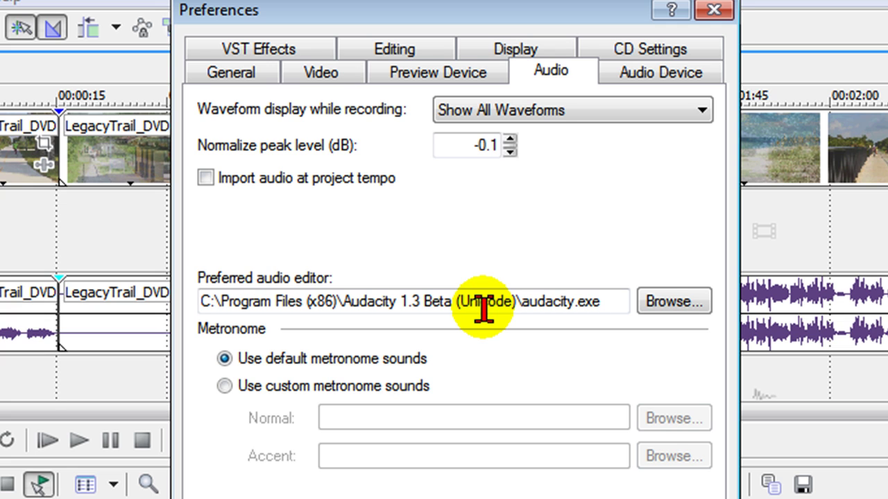
key(Return)
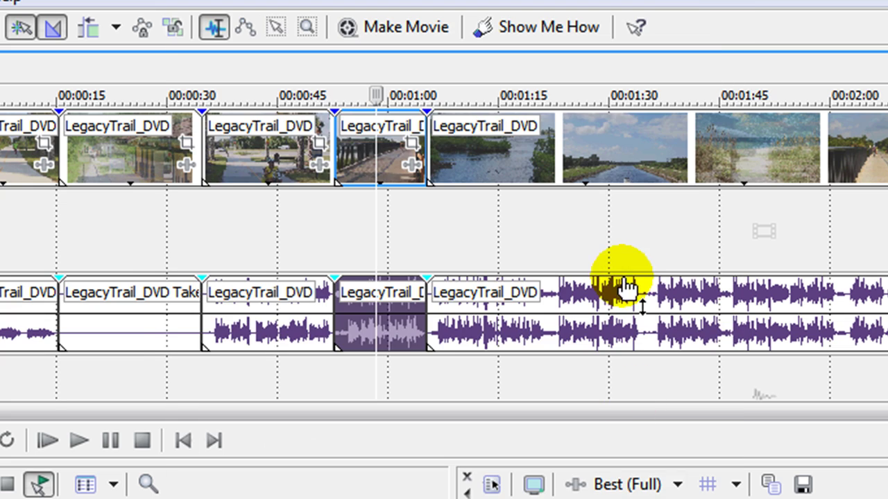